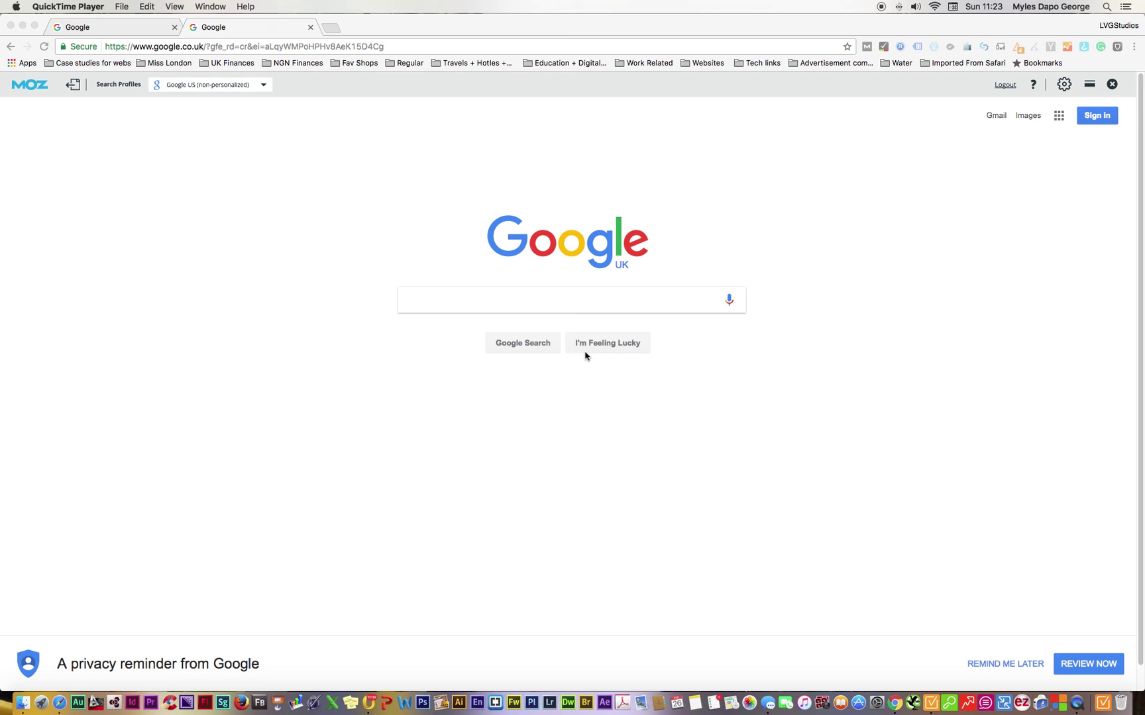
Search Google for 'sitemap generator' by picking it from the 'sitemap' suggestions.
{"action": "left_click", "coordinate": [583, 304]}
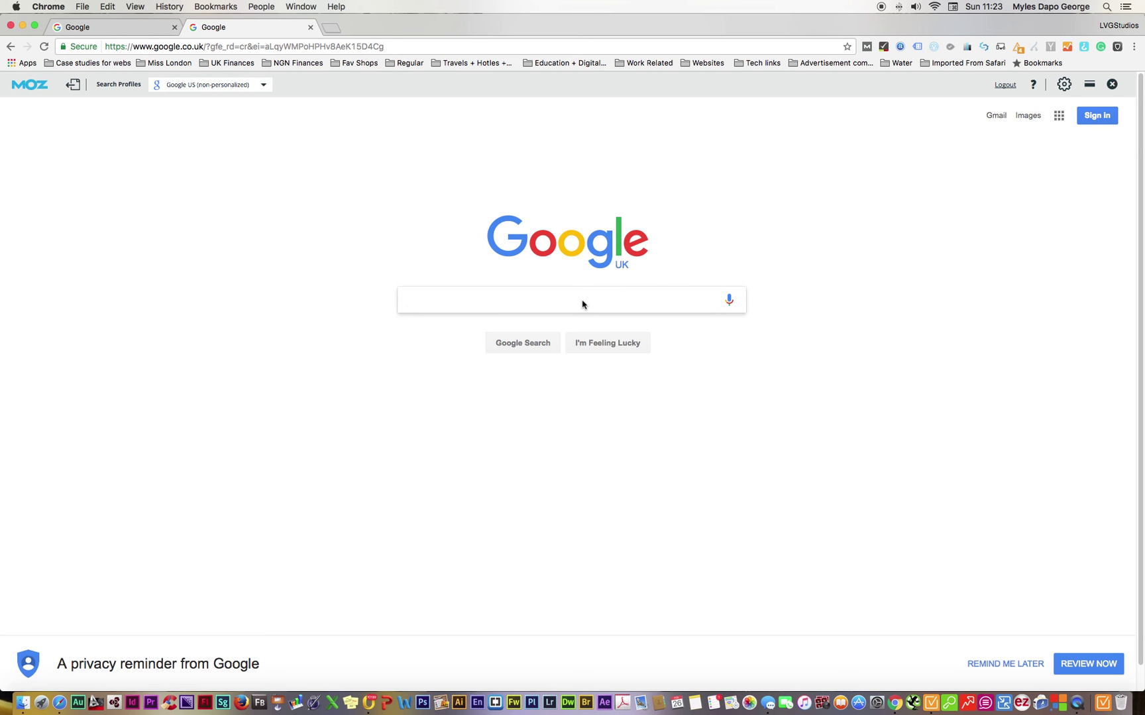
{"action": "type", "text": "sitemap"}
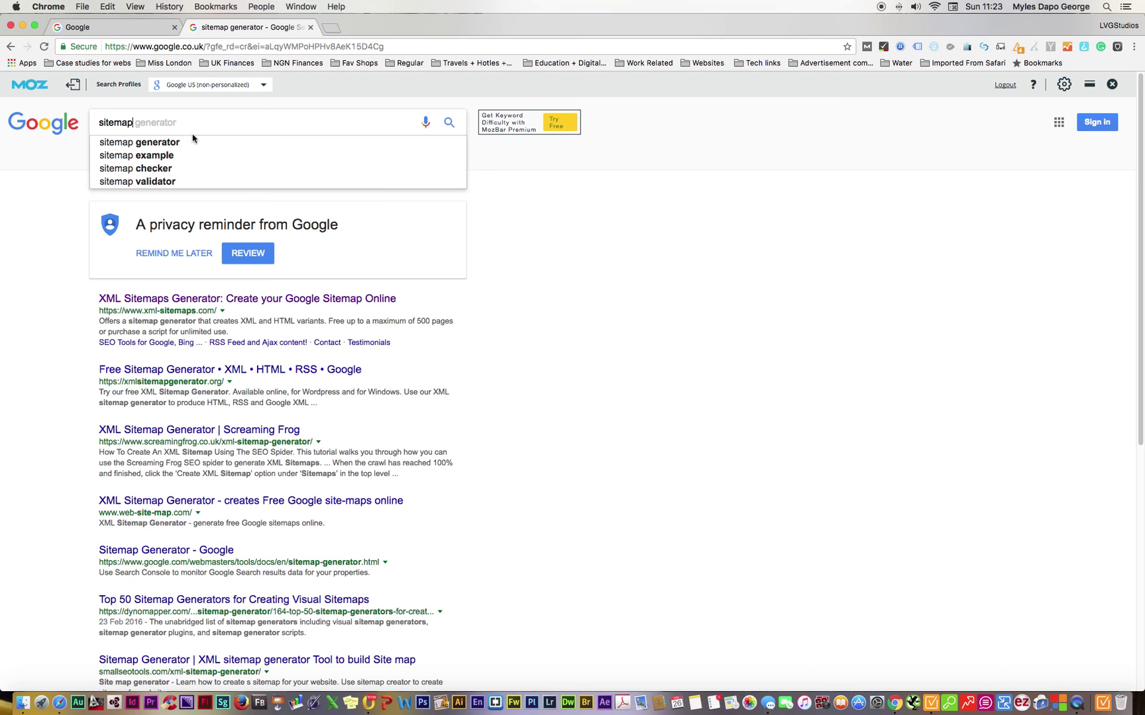
{"action": "left_click", "coordinate": [671, 265]}
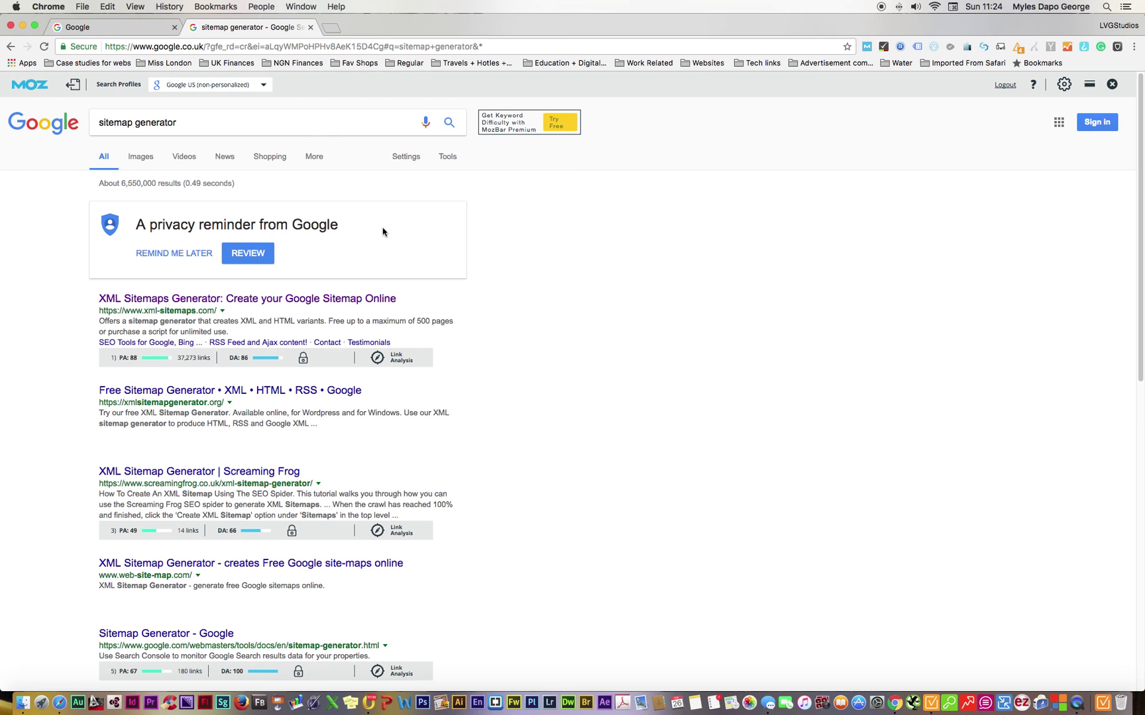
{"action": "left_click", "coordinate": [262, 304]}
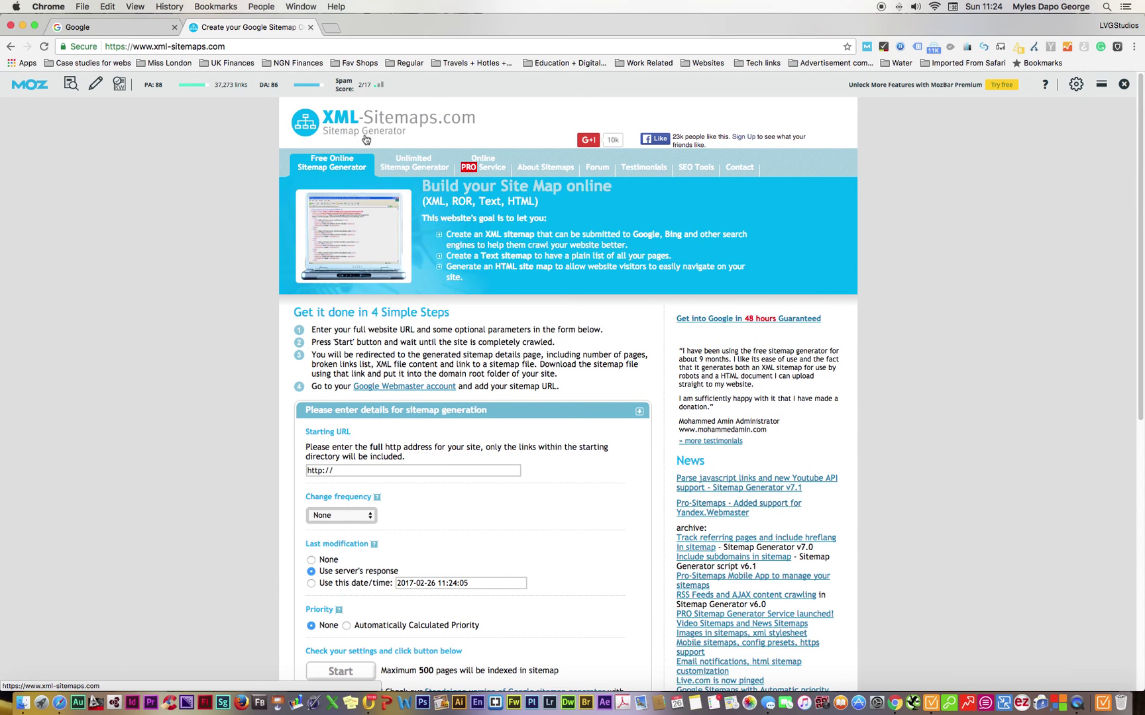
{"action": "left_click", "coordinate": [418, 471]}
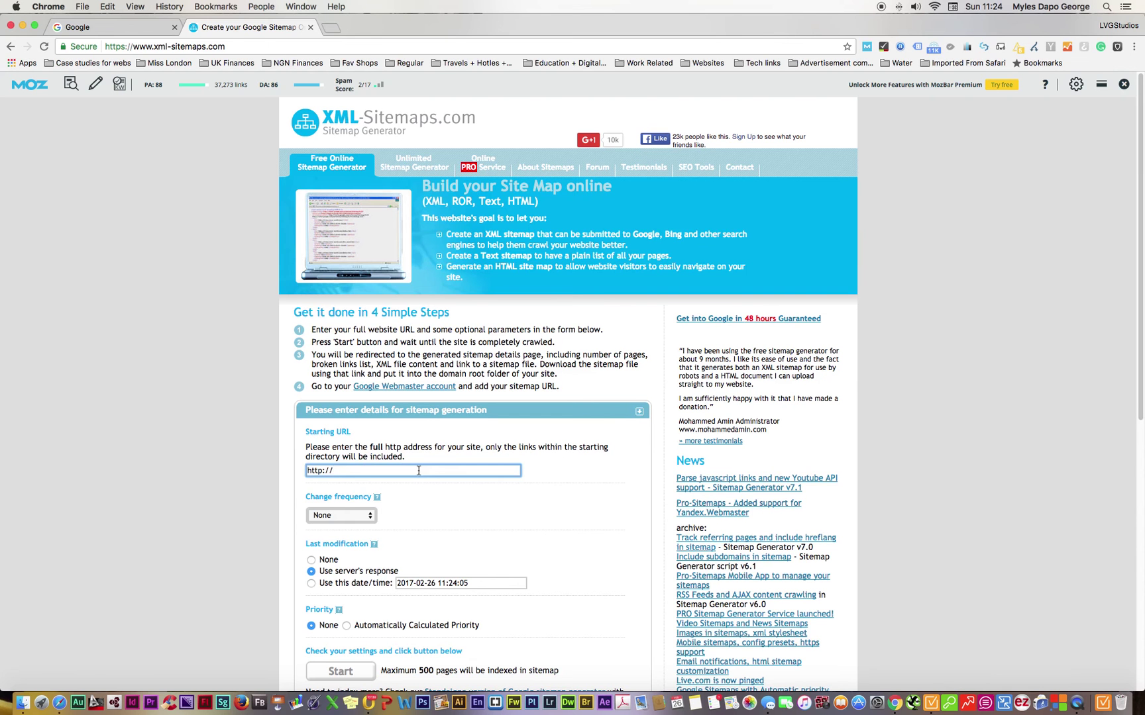
{"action": "type", "text": "www.lvgstudios.com"}
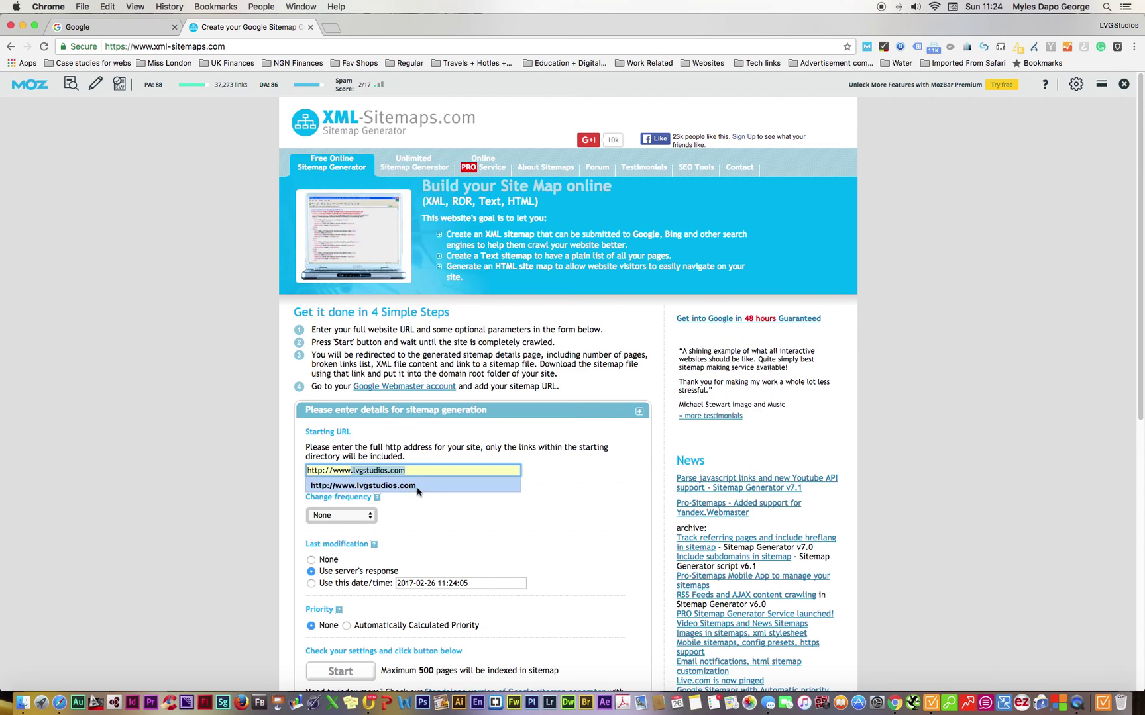
{"action": "left_click", "coordinate": [419, 486]}
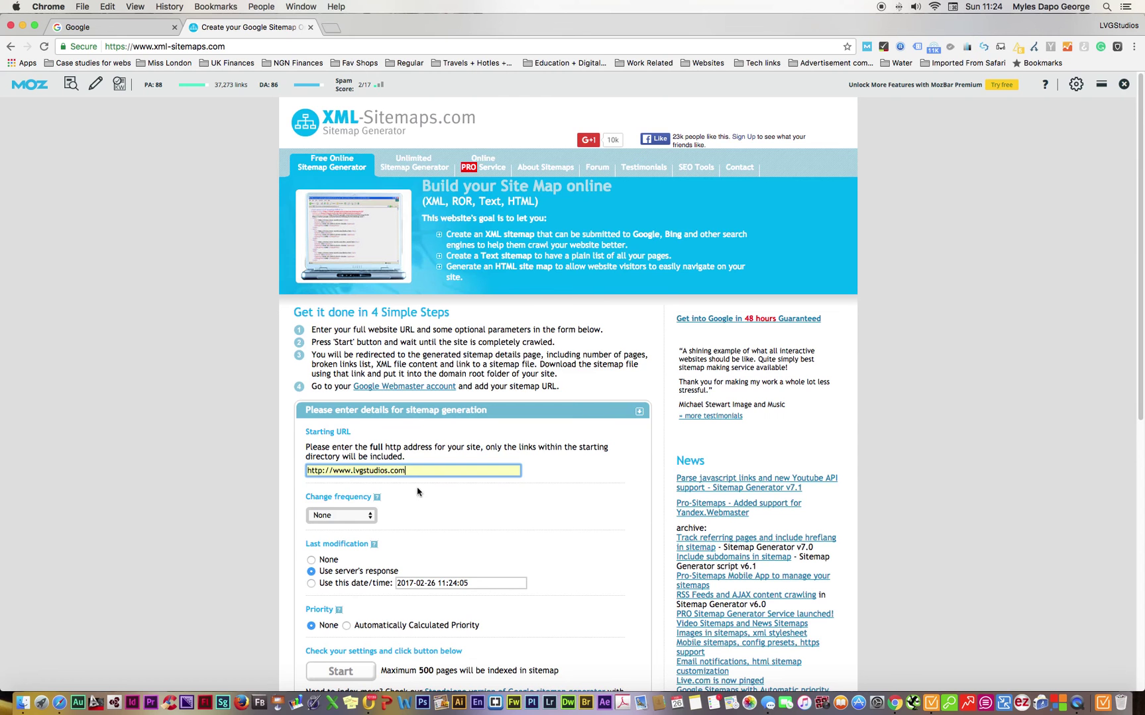
Set change frequency to Weekly and priority to Automatically Calculated, then start the crawl.
{"action": "scroll", "coordinate": [571, 528], "scroll_direction": "down", "scroll_amount": 3}
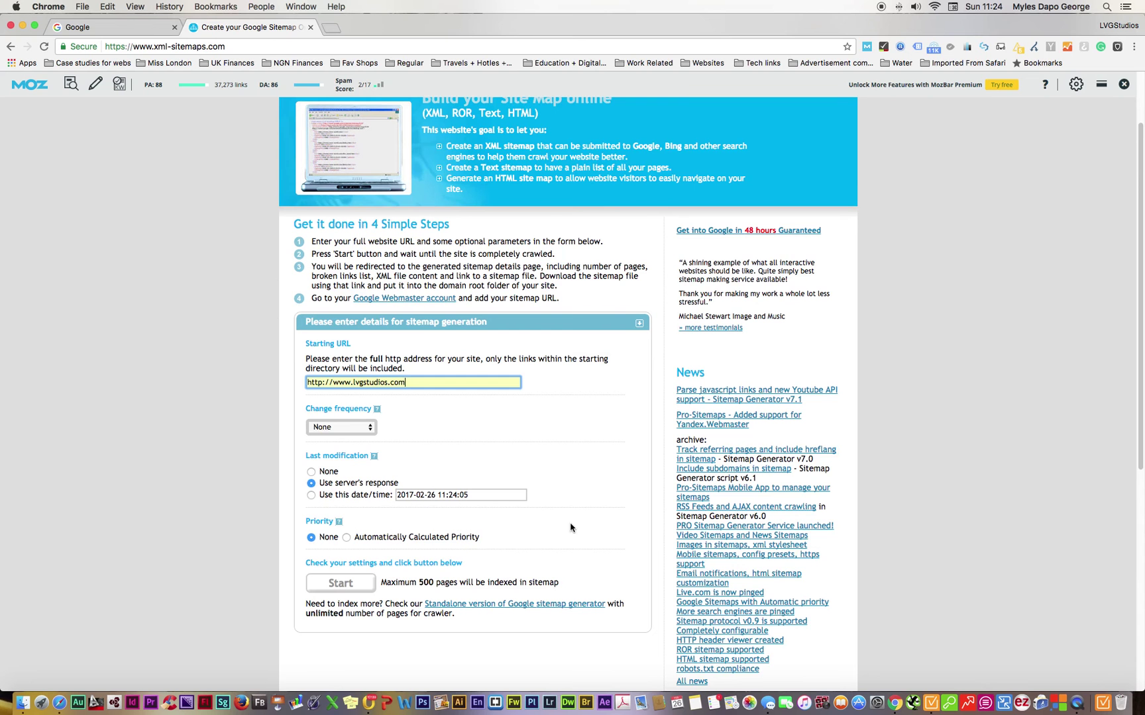
{"action": "left_click", "coordinate": [349, 433]}
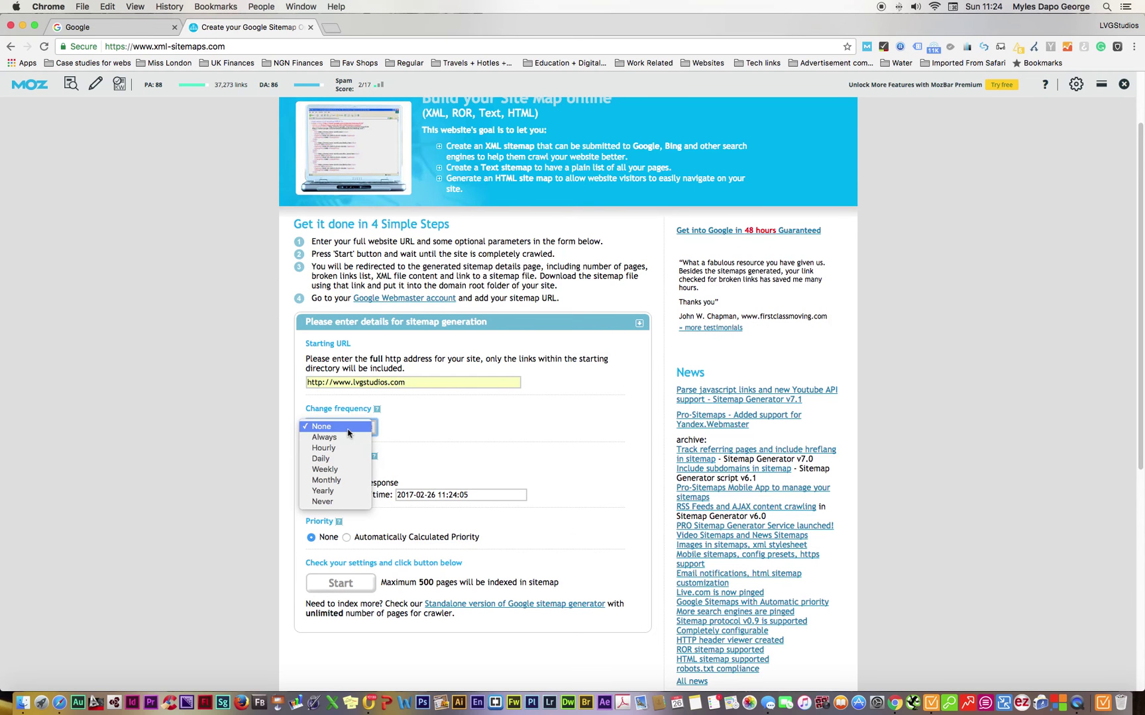
{"action": "left_click", "coordinate": [343, 470]}
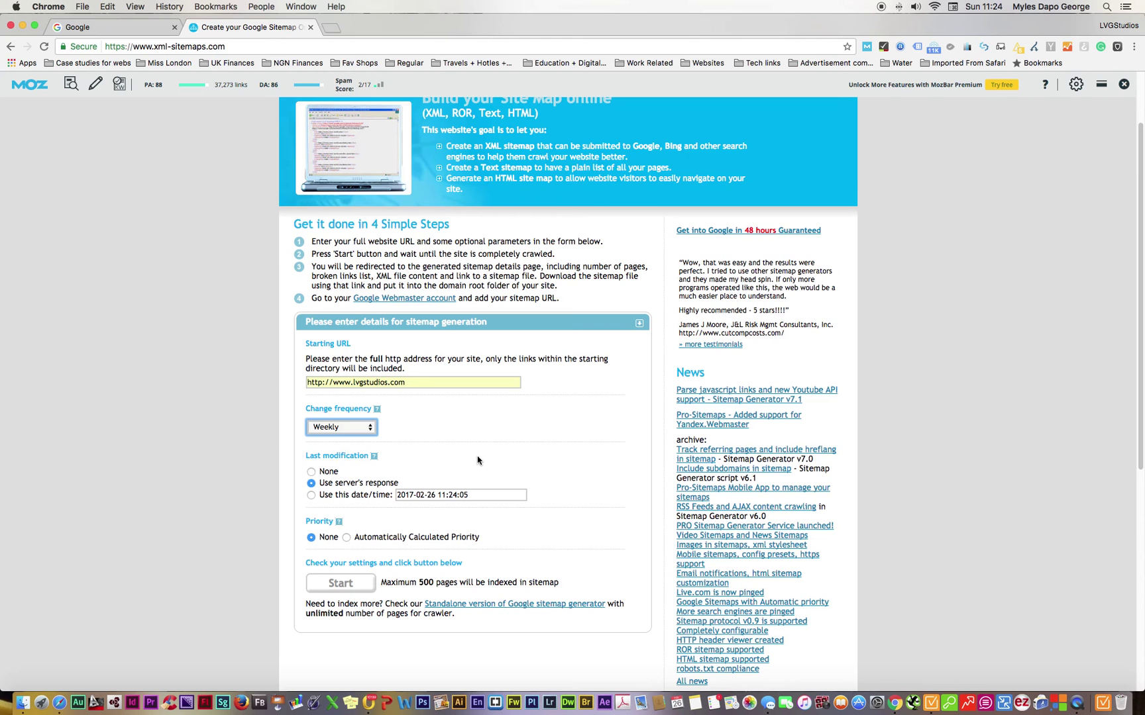
{"action": "left_click", "coordinate": [346, 538]}
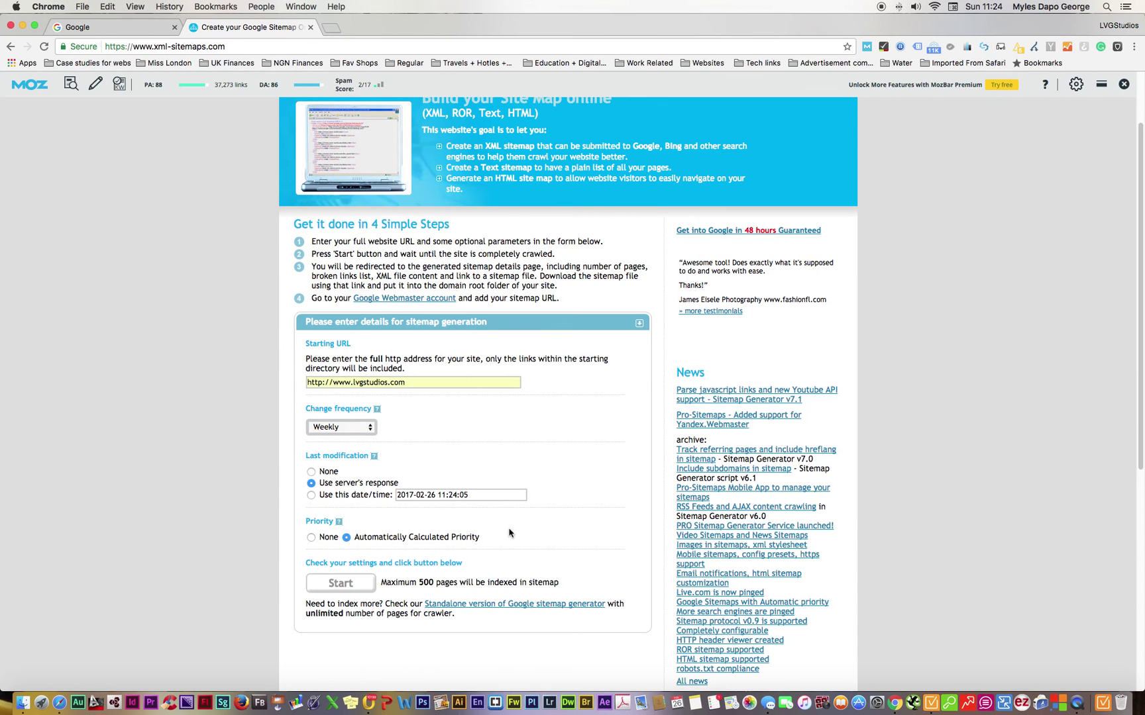
{"action": "left_click", "coordinate": [351, 583]}
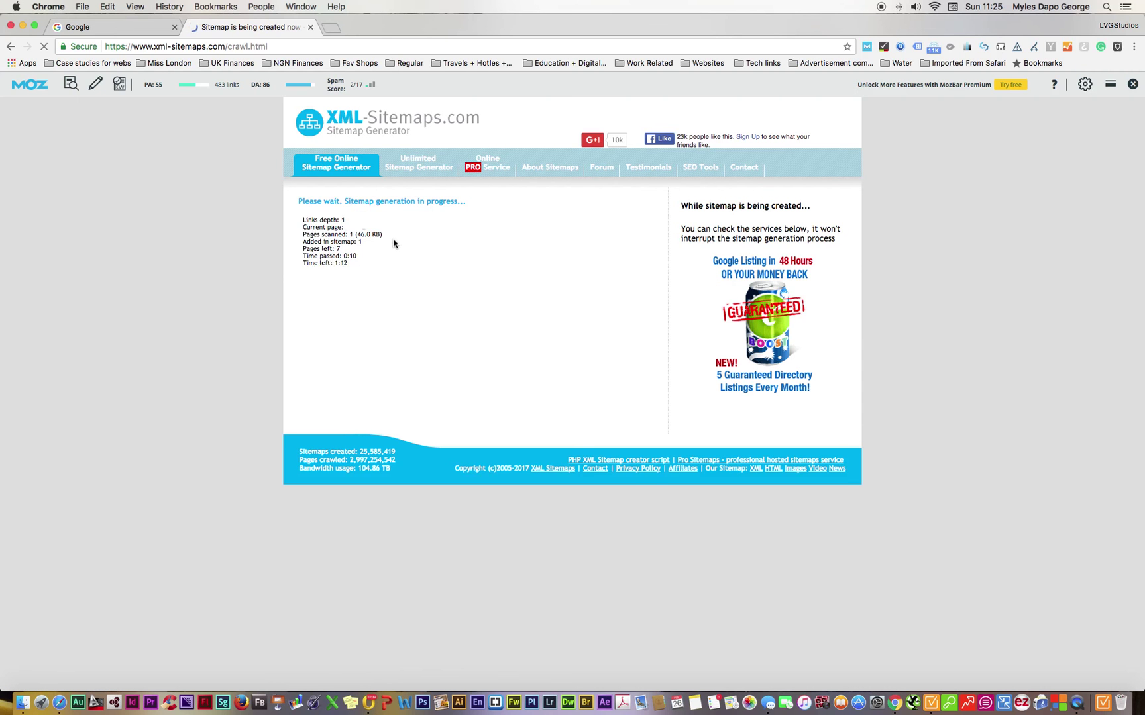
Switch to the Google tab while the crawl runs and select its address bar URL.
{"action": "left_click", "coordinate": [106, 28]}
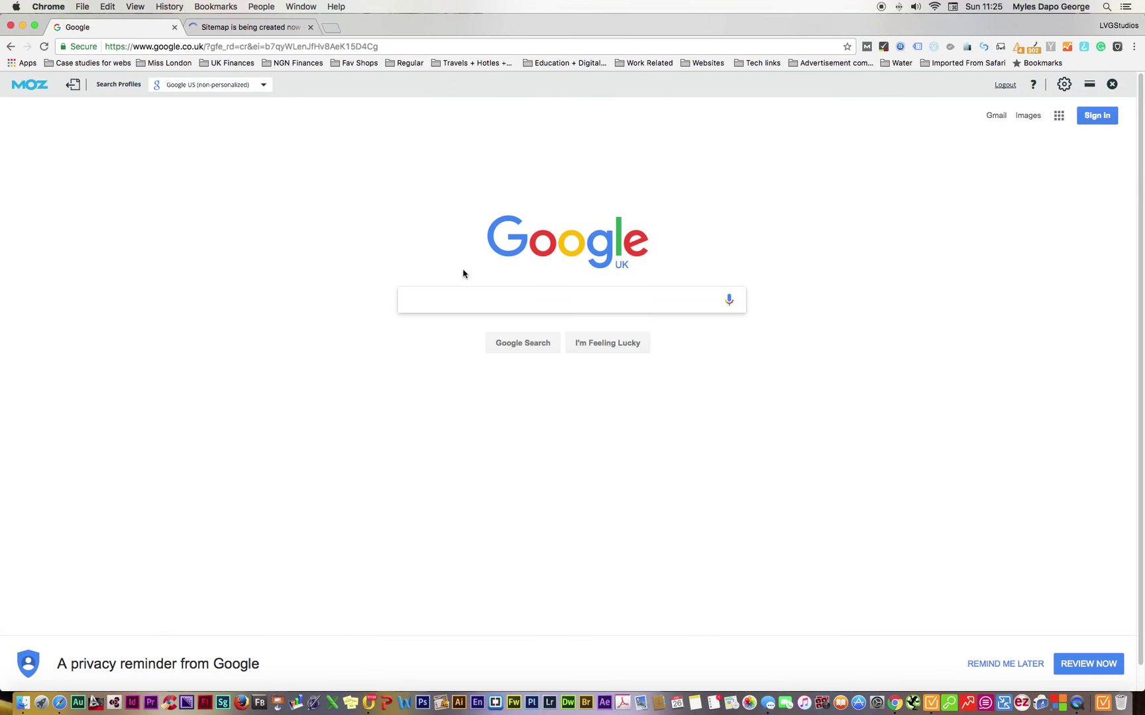
{"action": "left_click", "coordinate": [397, 48]}
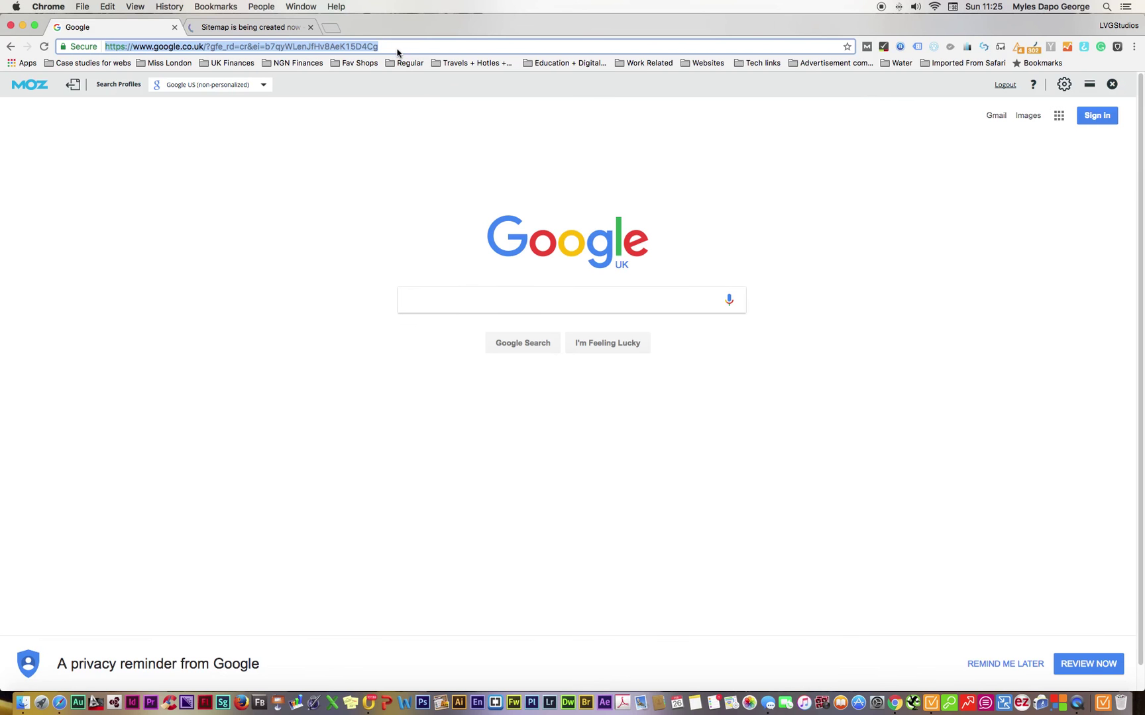
Load bluehost.com by accepting the address-bar completion of 'blu'.
{"action": "type", "text": "bluehost.com"}
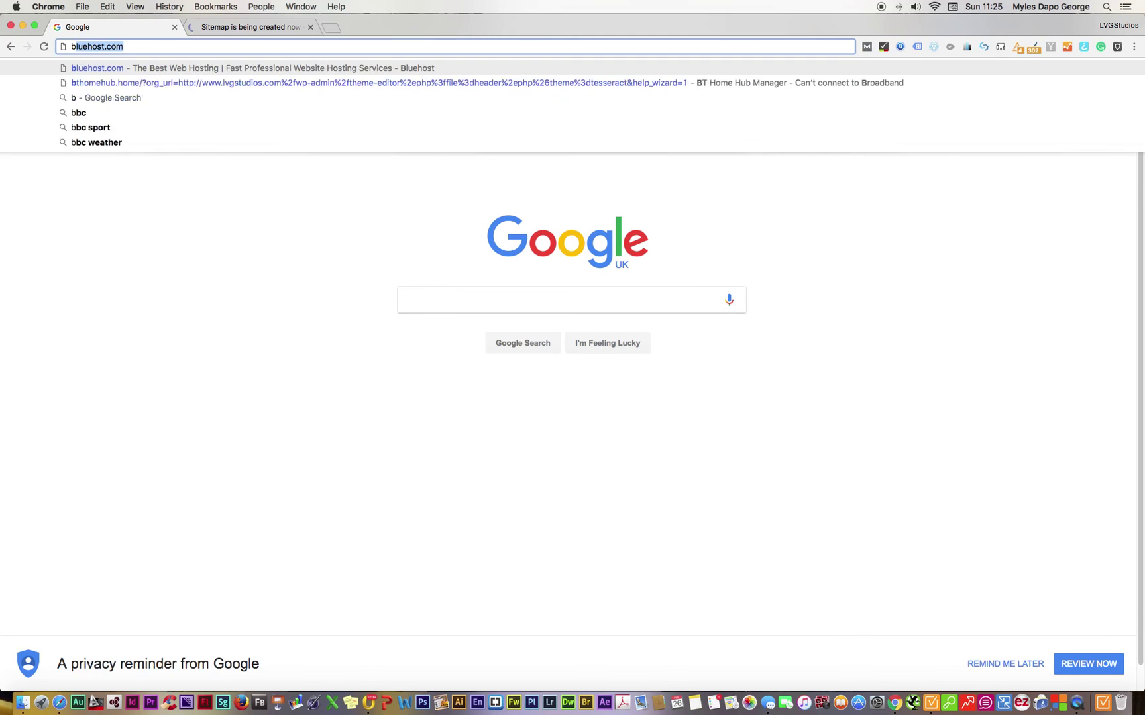
{"action": "key", "text": "Right"}
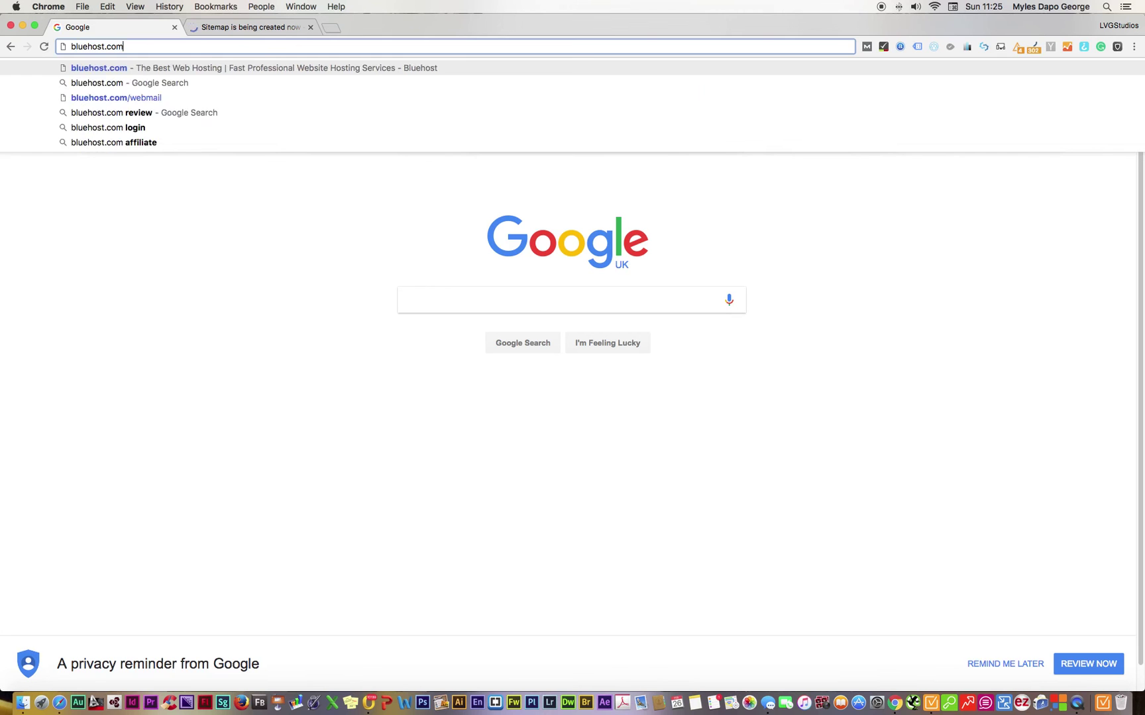
{"action": "key", "text": "Return"}
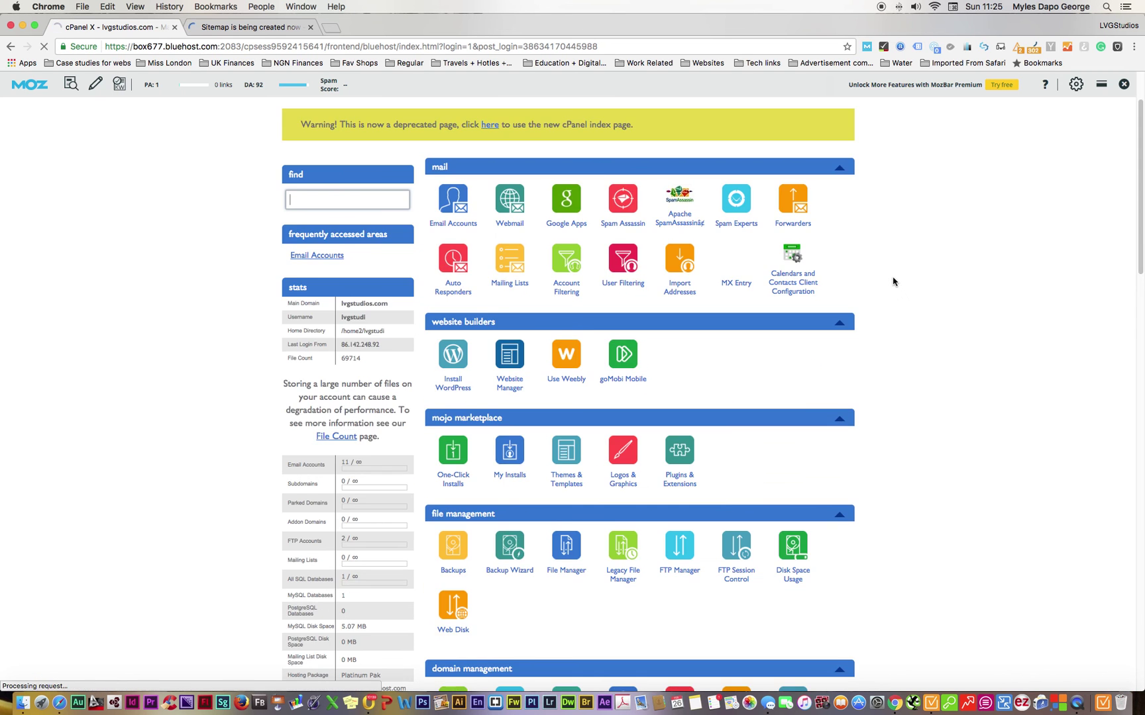
Bring up the lvgstudios.com cPanel hosting tools page with File Manager listed.
{"action": "scroll", "coordinate": [891, 281], "scroll_direction": "down", "scroll_amount": 3}
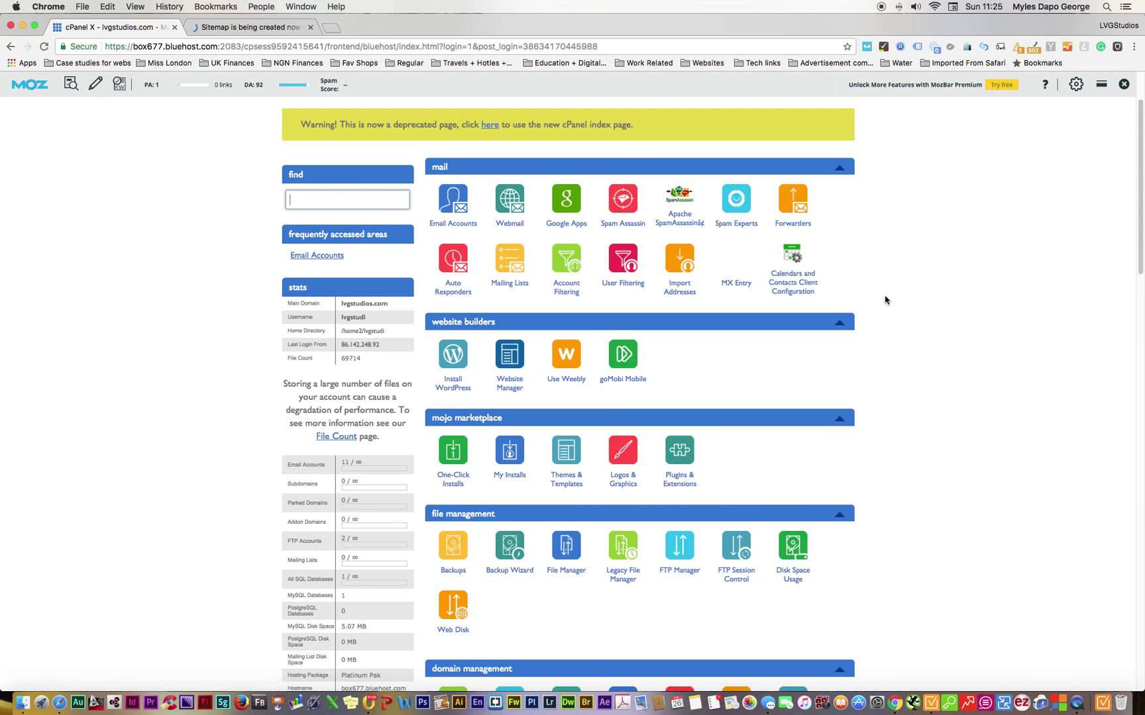
{"action": "left_click", "coordinate": [569, 545]}
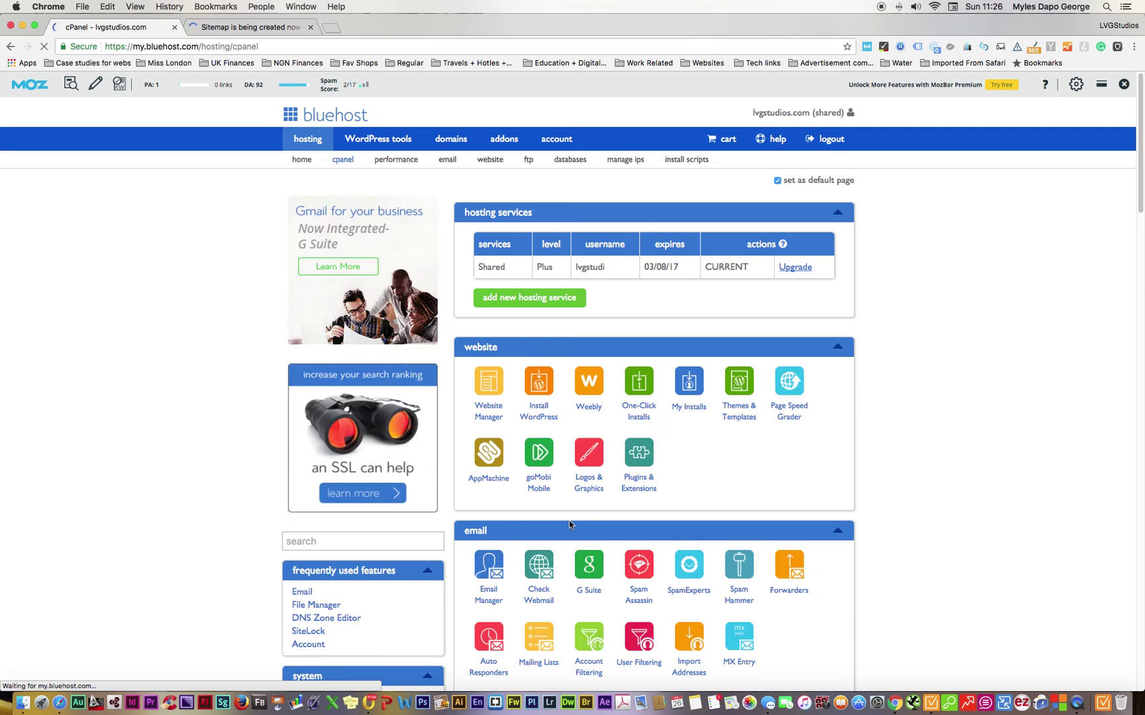
{"action": "scroll", "coordinate": [570, 524], "scroll_direction": "down", "scroll_amount": 5}
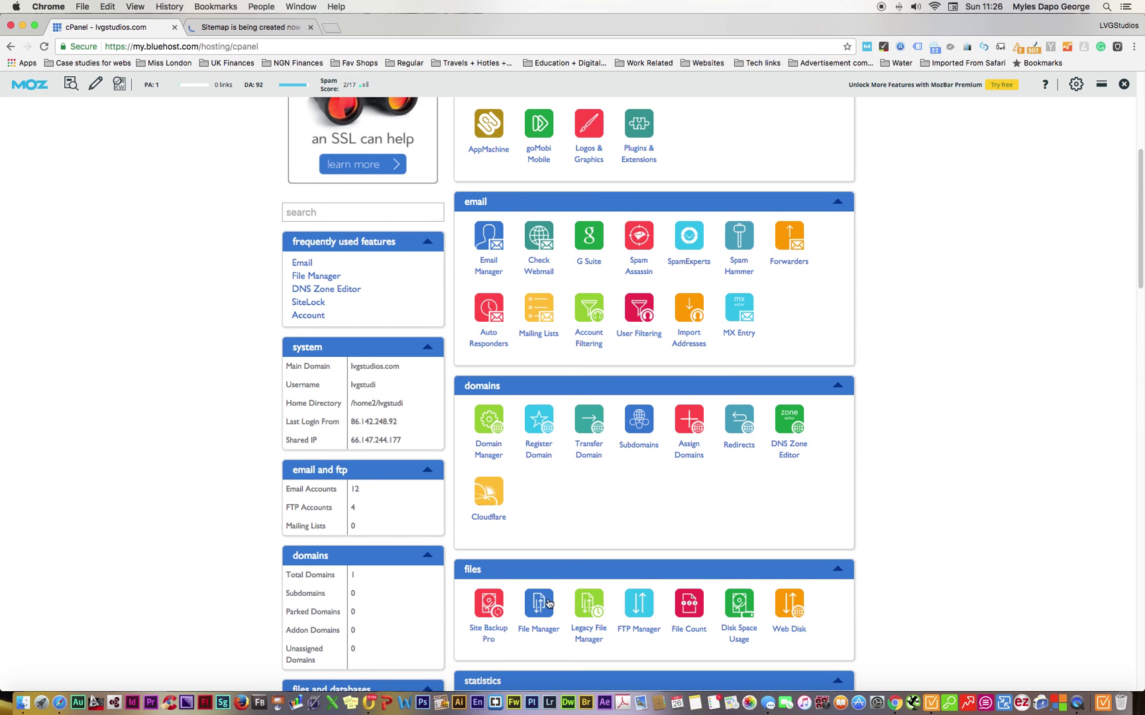
{"action": "left_click", "coordinate": [547, 603]}
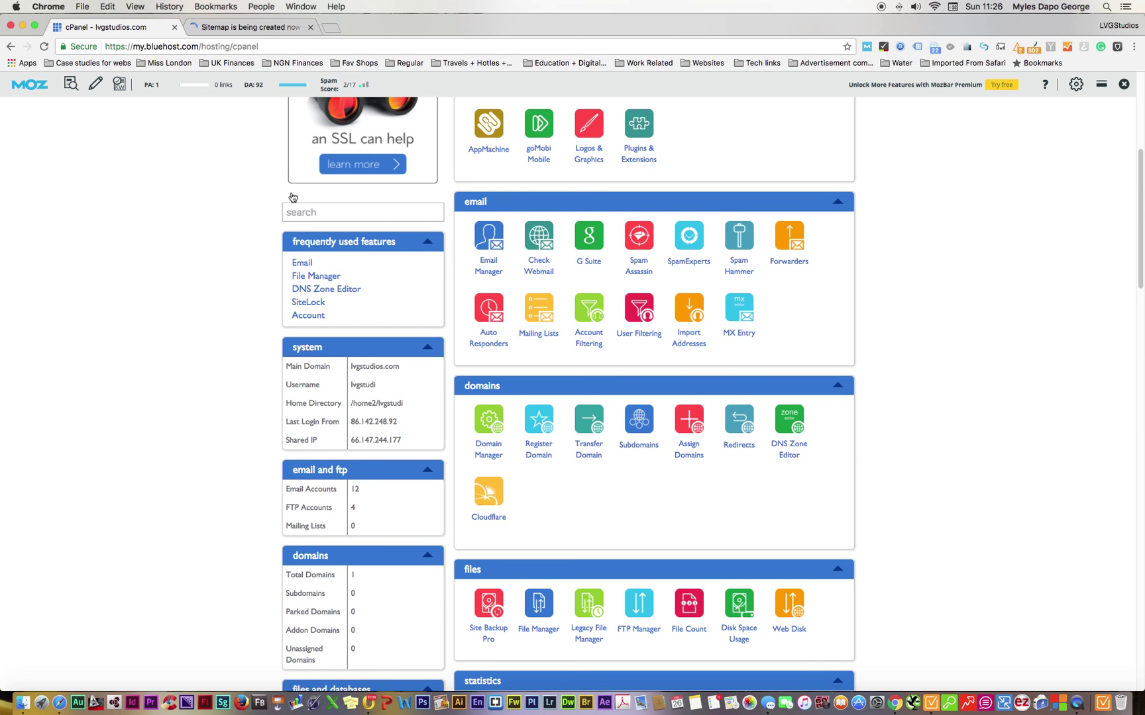
Return to the XML-Sitemaps tab and download the finished 7-page sitemap.xml.
{"action": "left_click", "coordinate": [275, 34]}
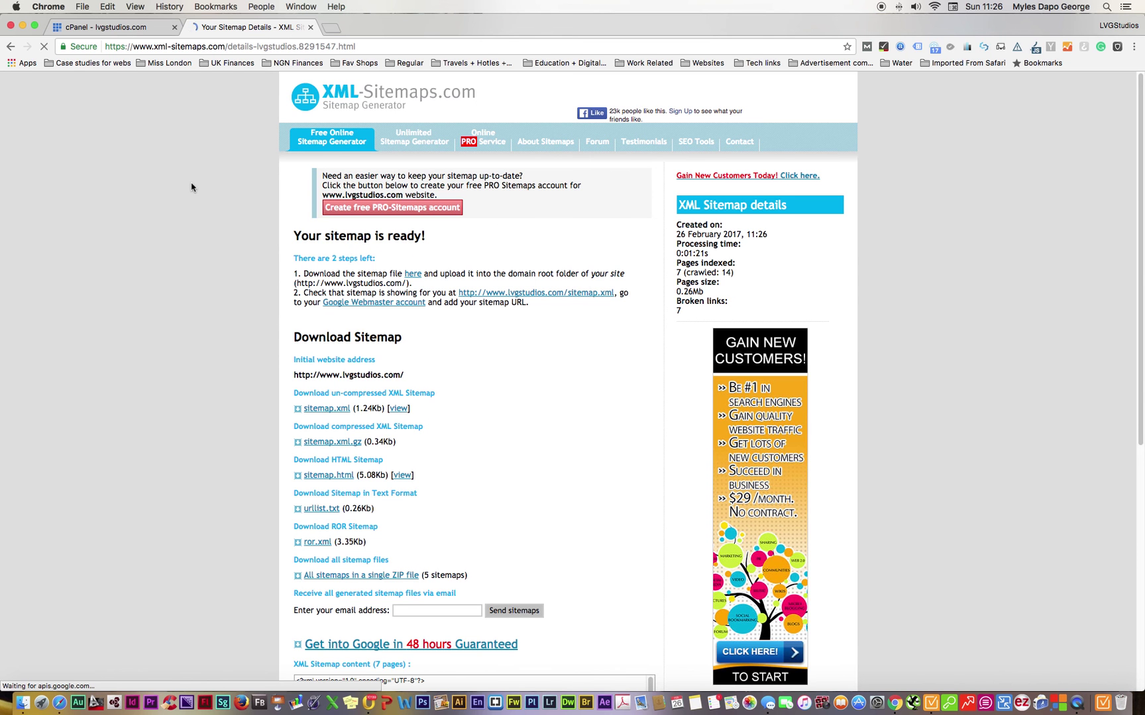
{"action": "scroll", "coordinate": [191, 187], "scroll_direction": "down", "scroll_amount": 2}
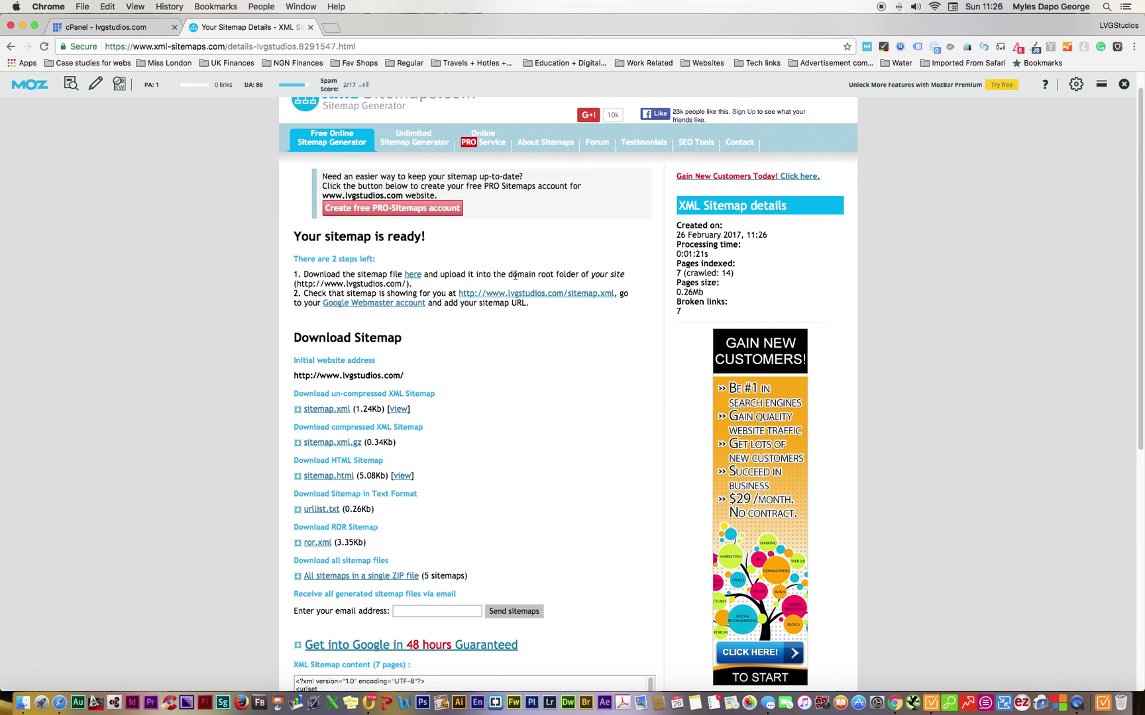
{"action": "left_click", "coordinate": [414, 276]}
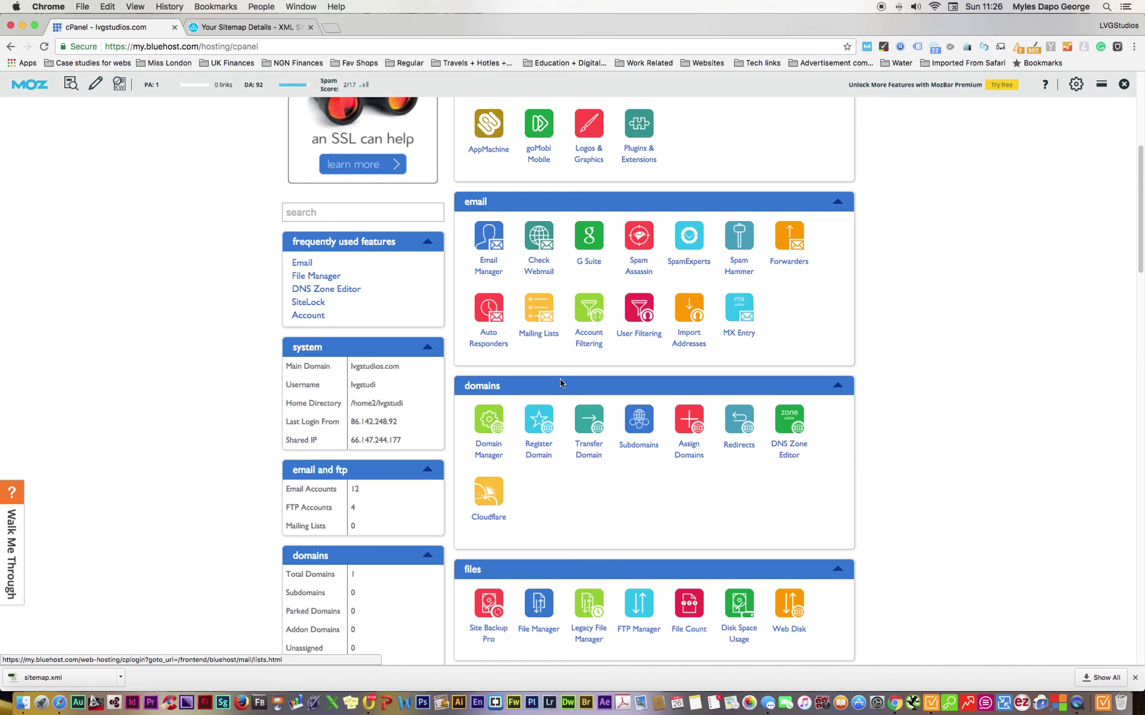
Open File Manager at the Web Root with hidden files shown.
{"action": "scroll", "coordinate": [573, 518], "scroll_direction": "down", "scroll_amount": 1}
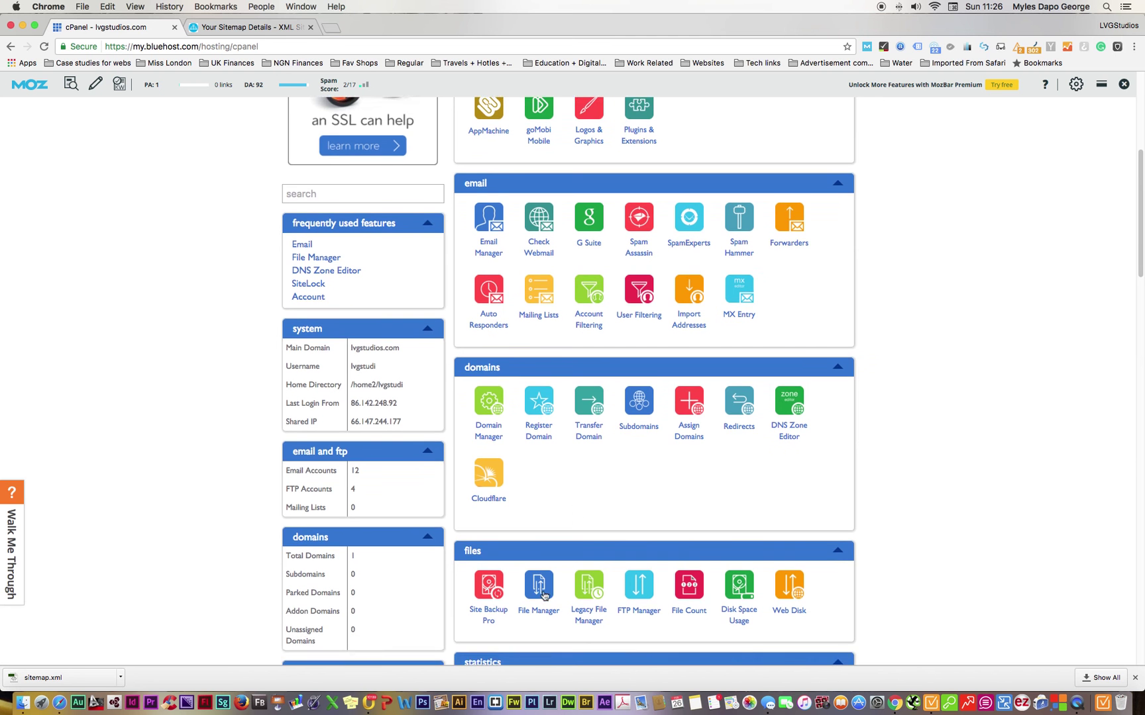
{"action": "left_click", "coordinate": [538, 589]}
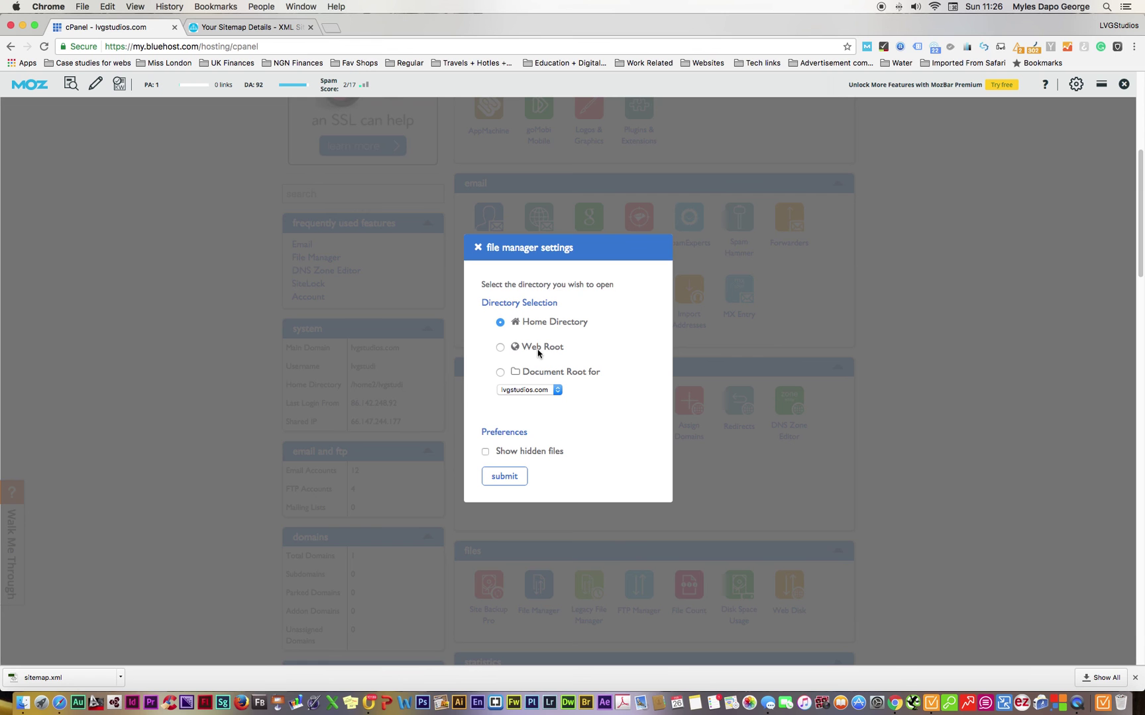
{"action": "left_click", "coordinate": [500, 348]}
{"action": "left_click", "coordinate": [485, 455]}
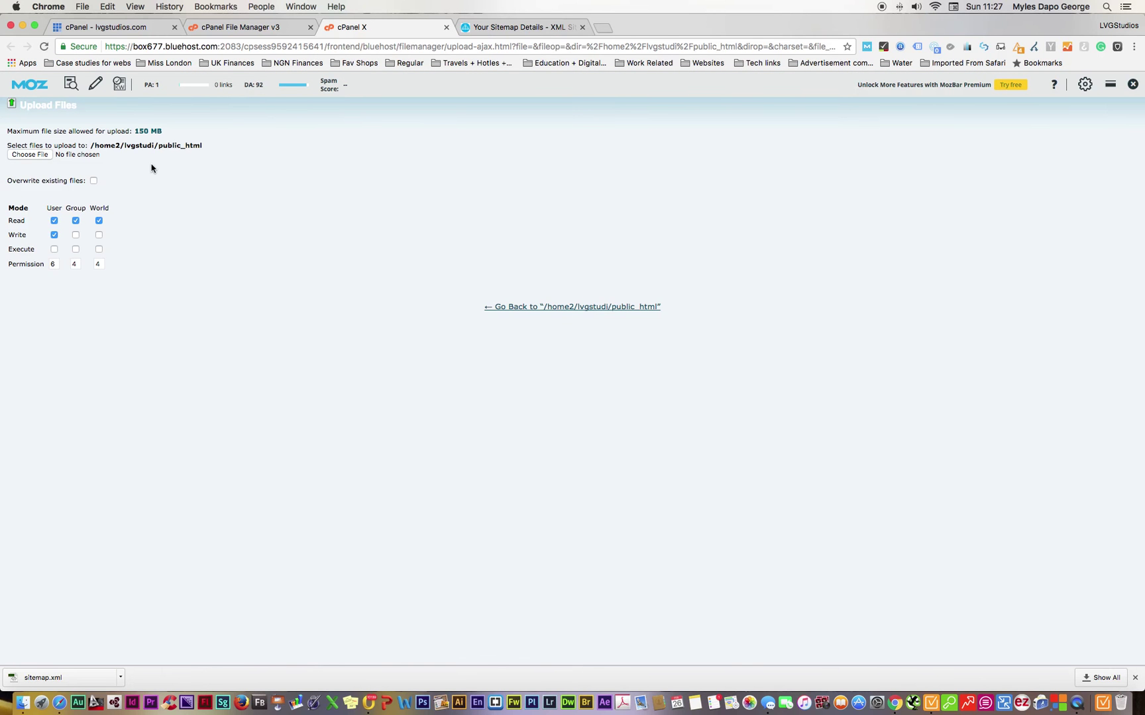
Upload Downloads/sitemap.xml to public_html with overwrite enabled, then reload the upload page.
{"action": "left_click", "coordinate": [94, 181]}
{"action": "left_click", "coordinate": [37, 159]}
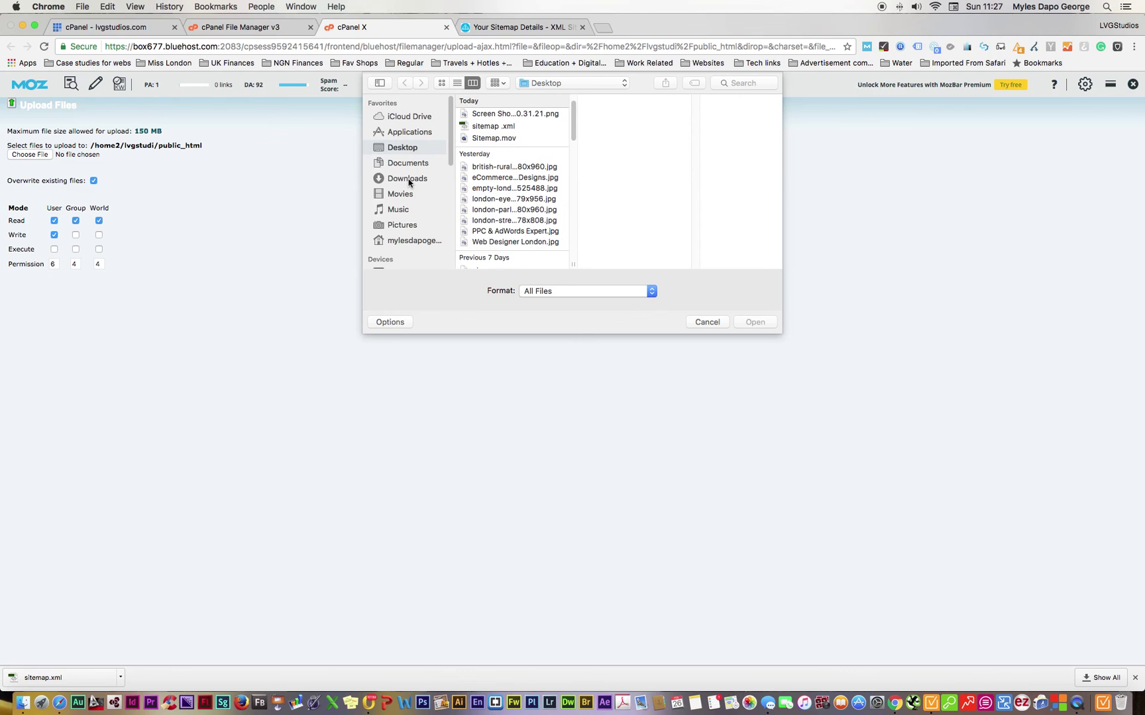
{"action": "left_click", "coordinate": [408, 181]}
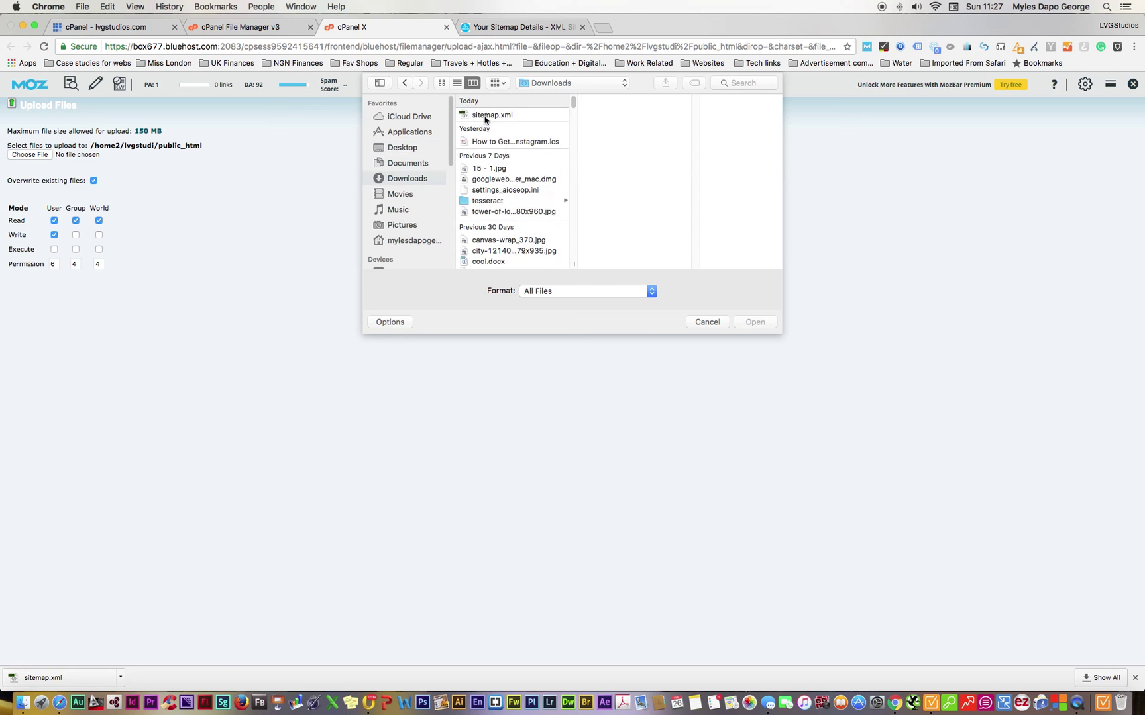
{"action": "left_click", "coordinate": [485, 117]}
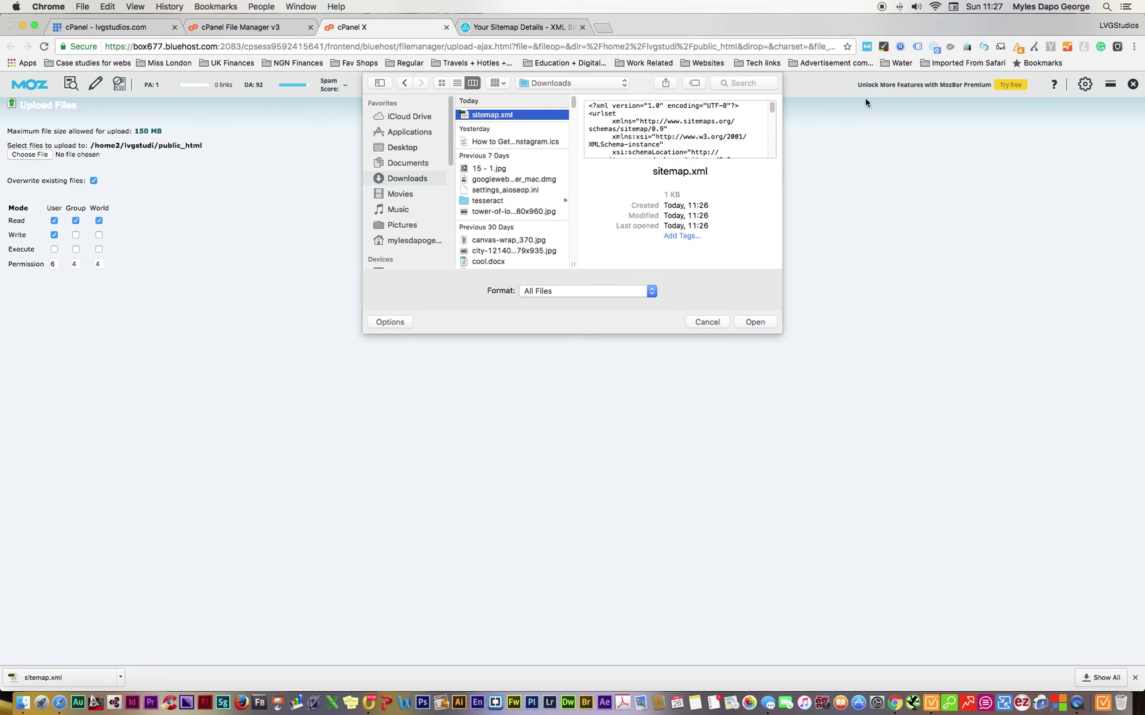
{"action": "left_click", "coordinate": [775, 322]}
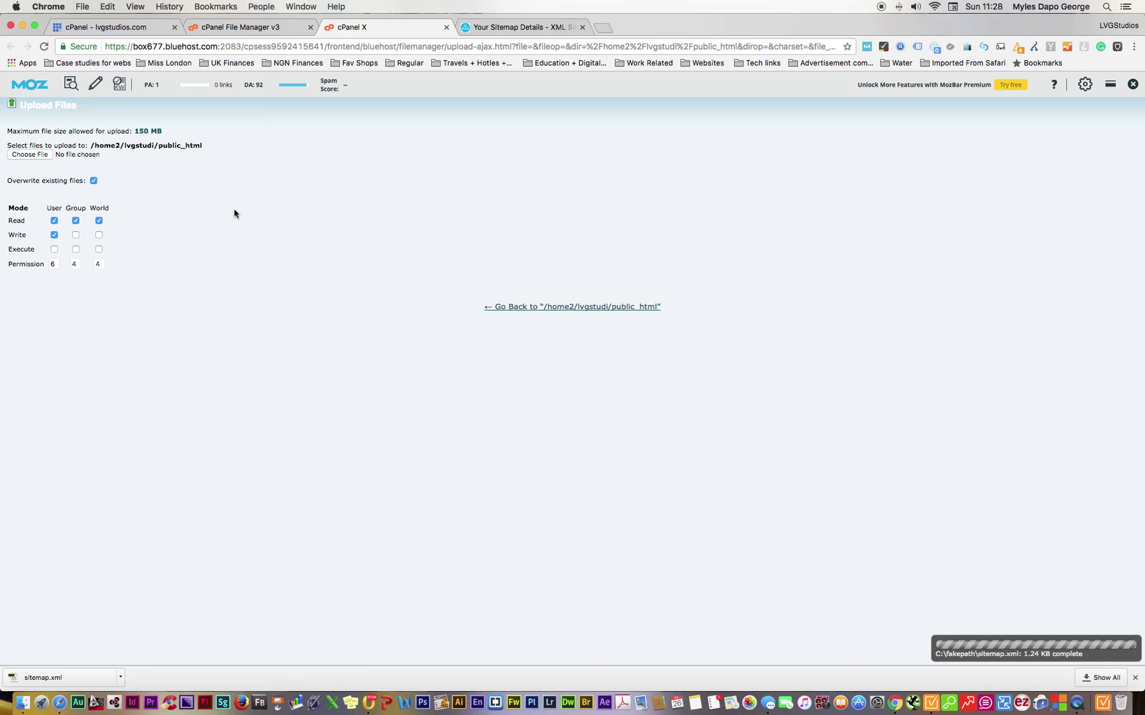
{"action": "left_click", "coordinate": [43, 47]}
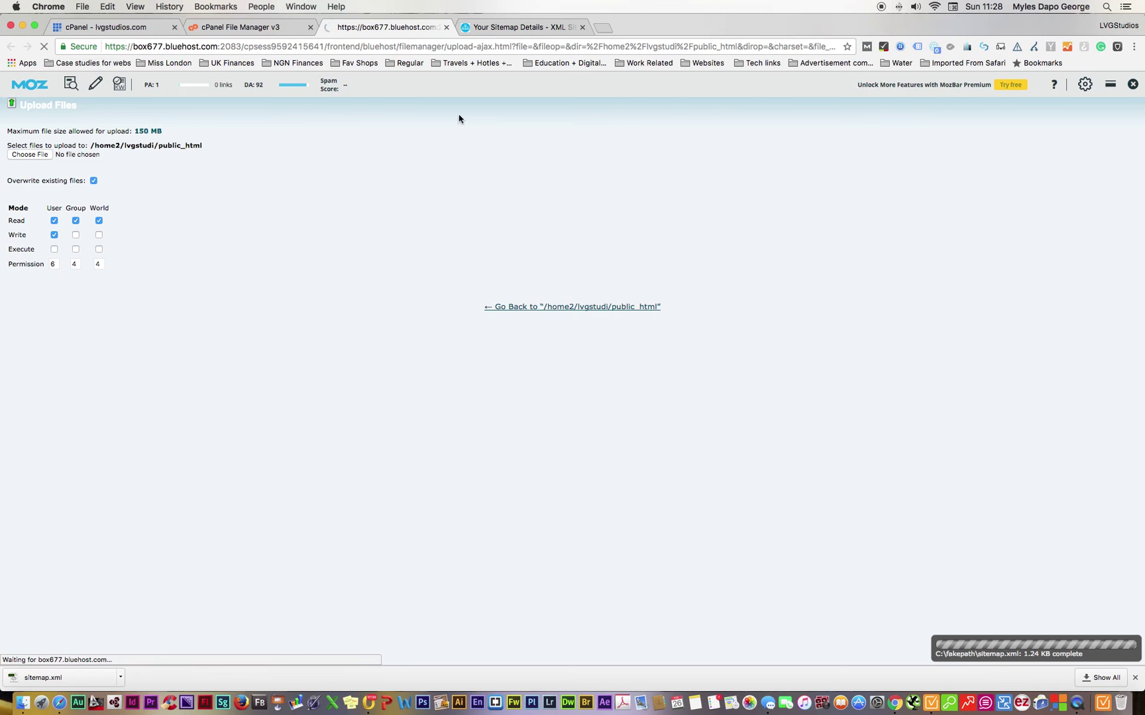
Close the upload tab, refresh public_html, and select the new 1.24 KB sitemap.xml.
{"action": "left_click", "coordinate": [446, 28]}
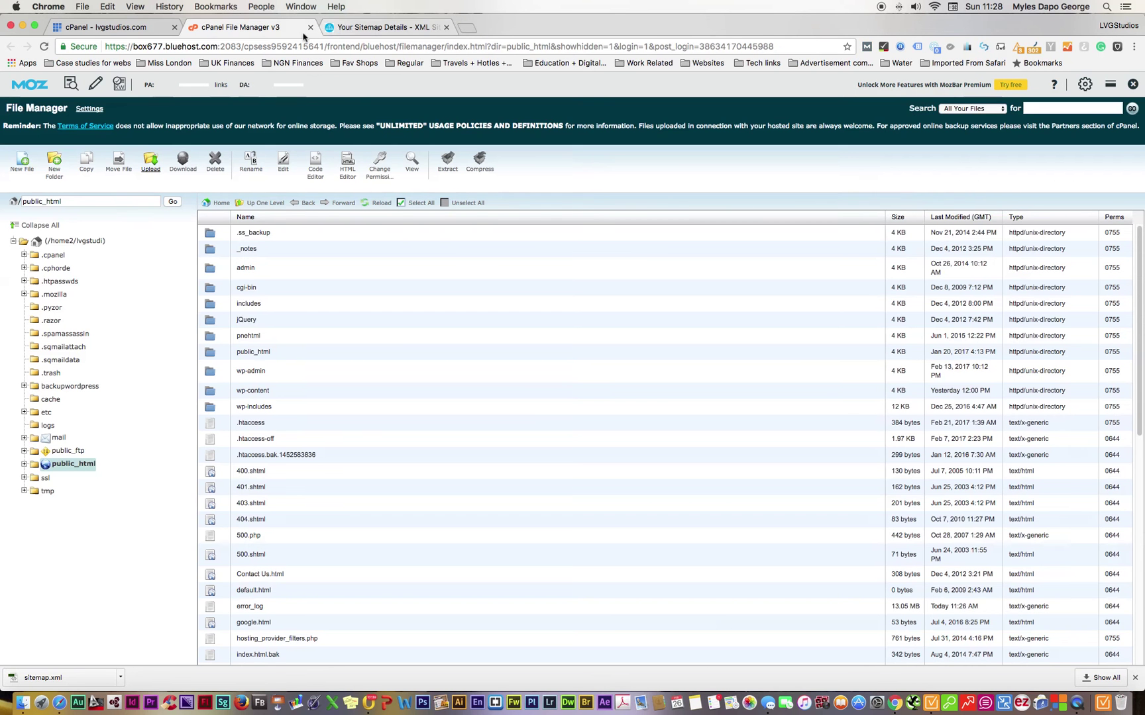
{"action": "left_click", "coordinate": [44, 48]}
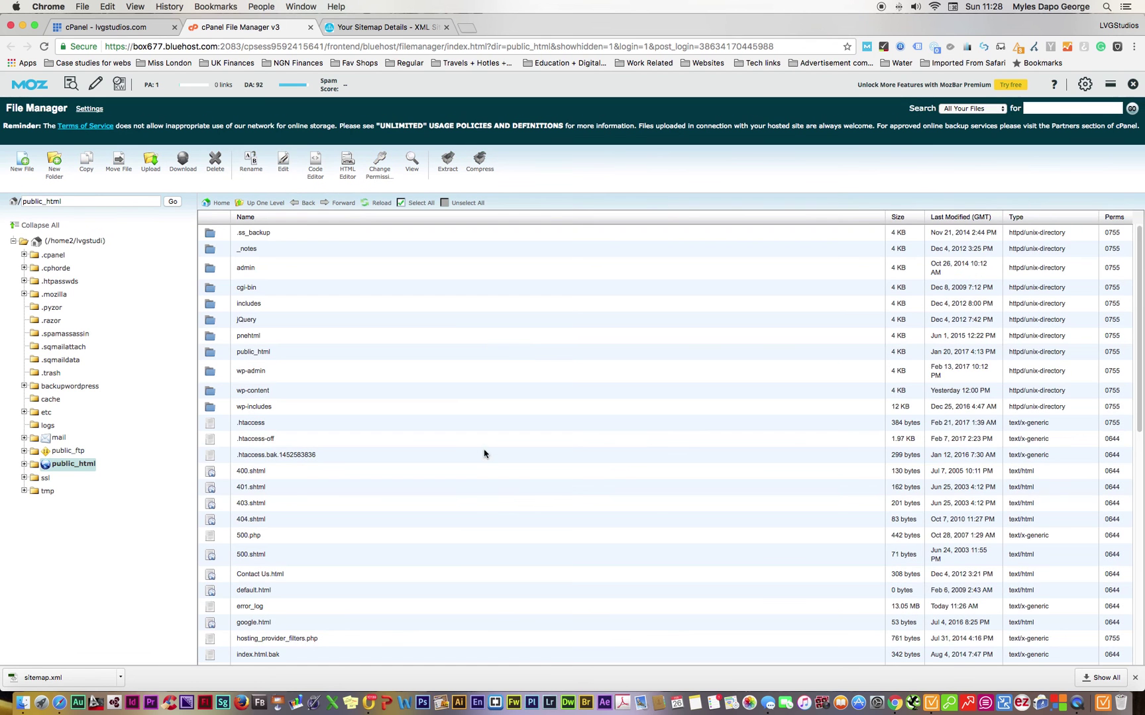
{"action": "scroll", "coordinate": [458, 454], "scroll_direction": "down", "scroll_amount": 1}
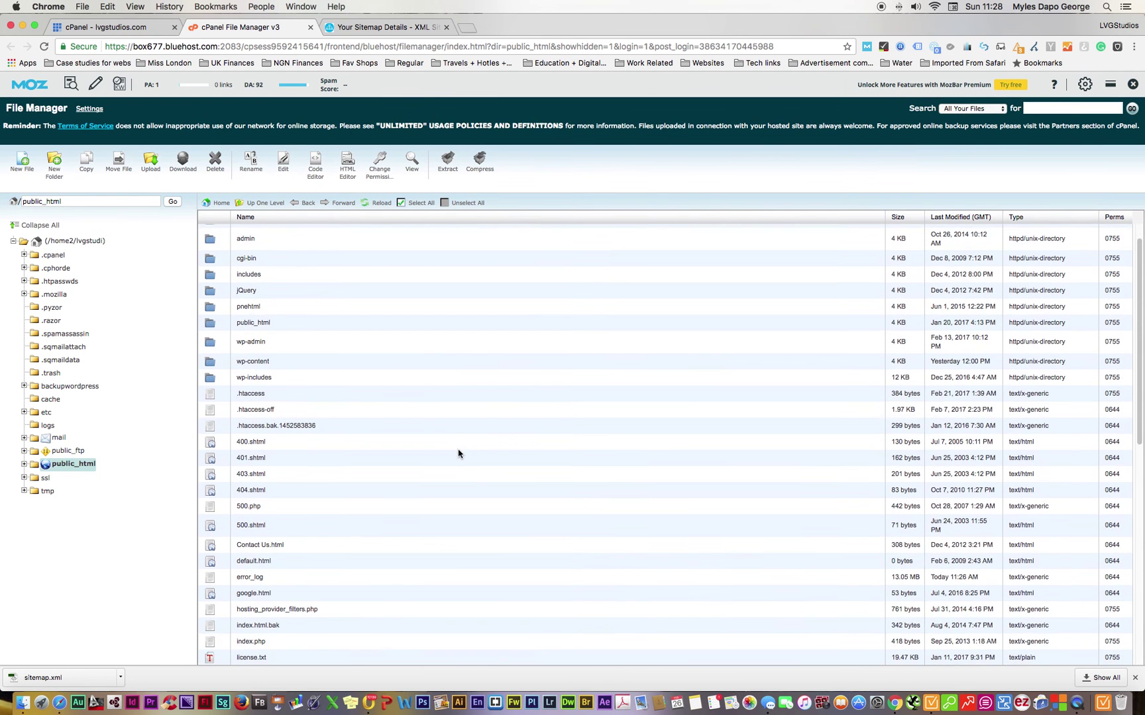
{"action": "scroll", "coordinate": [458, 454], "scroll_direction": "down", "scroll_amount": 1}
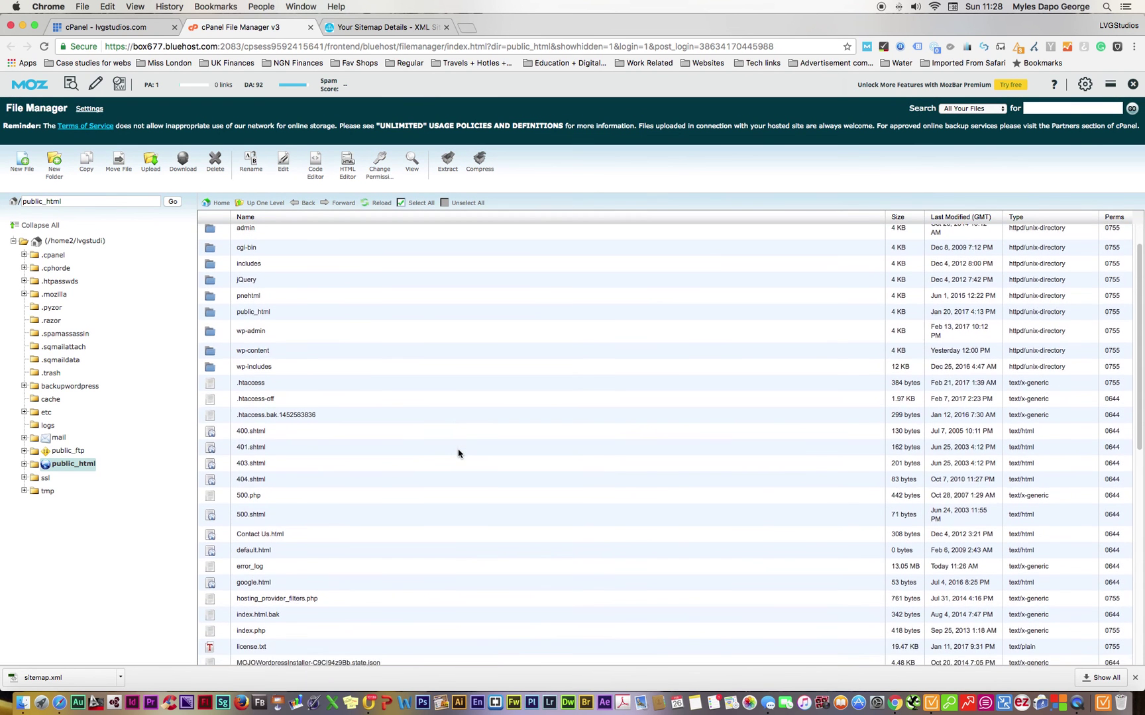
{"action": "scroll", "coordinate": [459, 454], "scroll_direction": "down", "scroll_amount": 7}
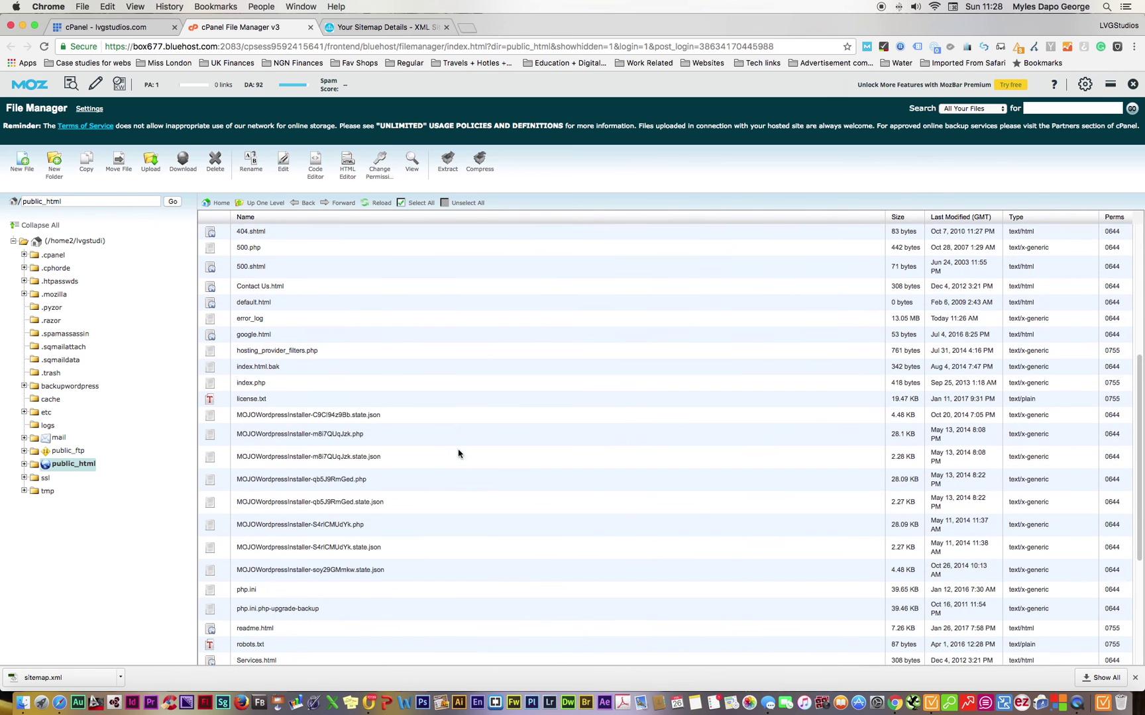
{"action": "scroll", "coordinate": [458, 454], "scroll_direction": "down", "scroll_amount": 4}
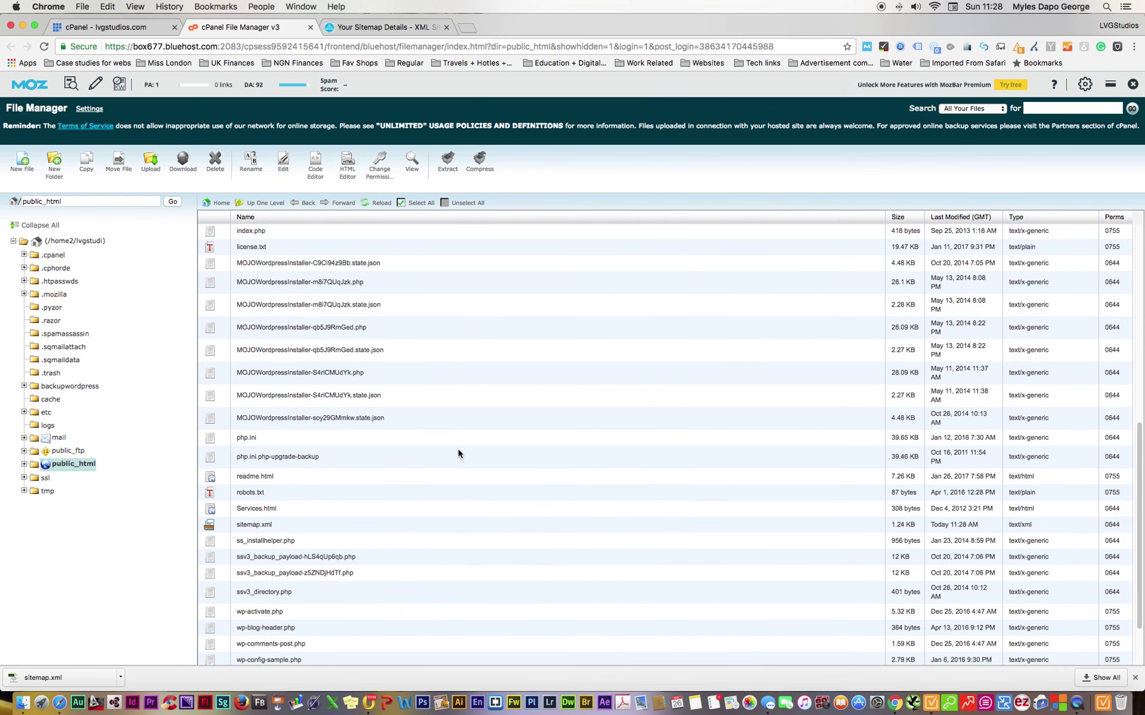
{"action": "left_click", "coordinate": [259, 526]}
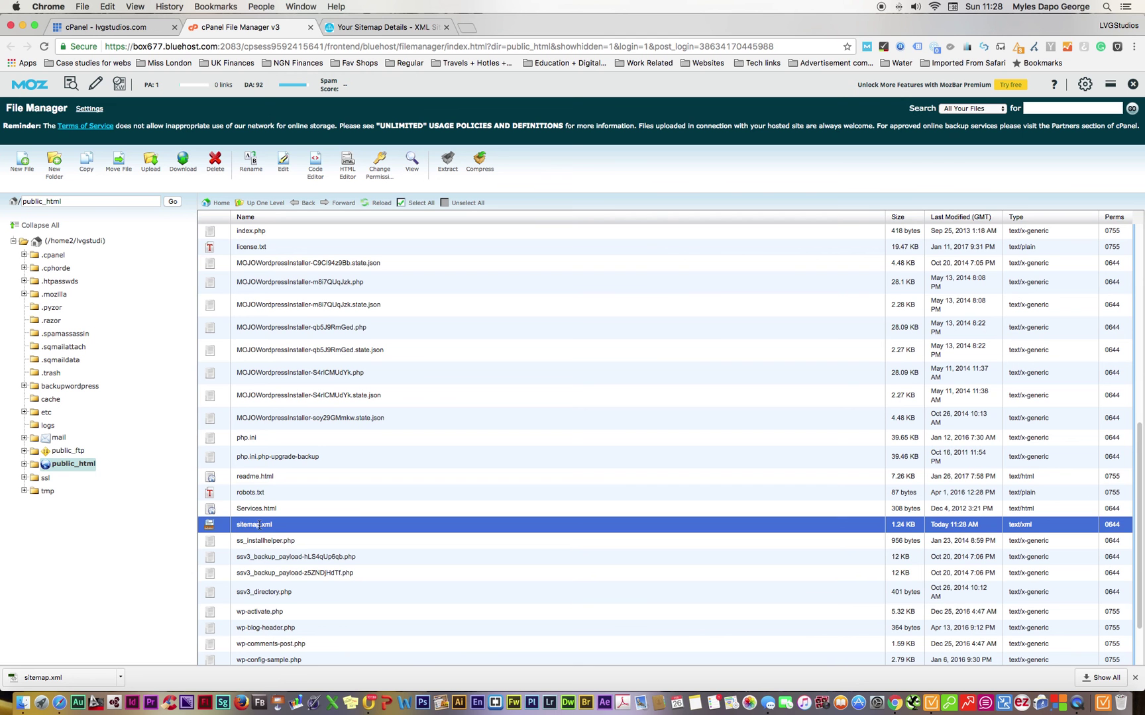